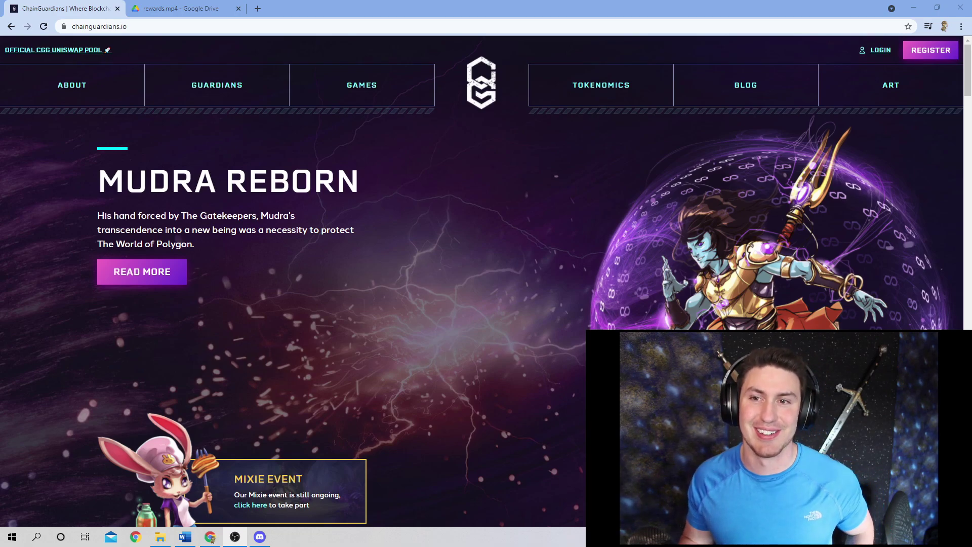
Step: Open the ChainGuardians registration form and begin entering the email address
click(934, 60)
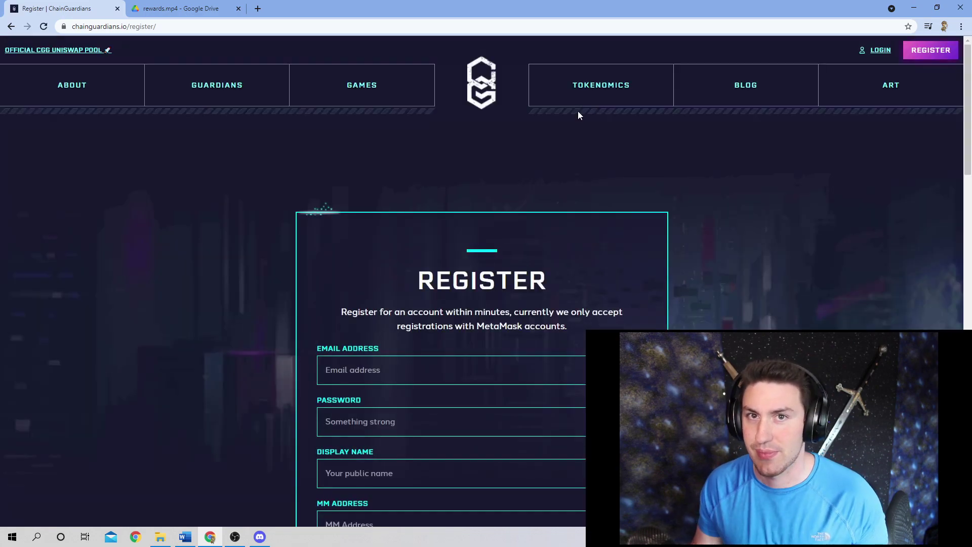
scroll(518, 214, down, 3)
click(388, 223)
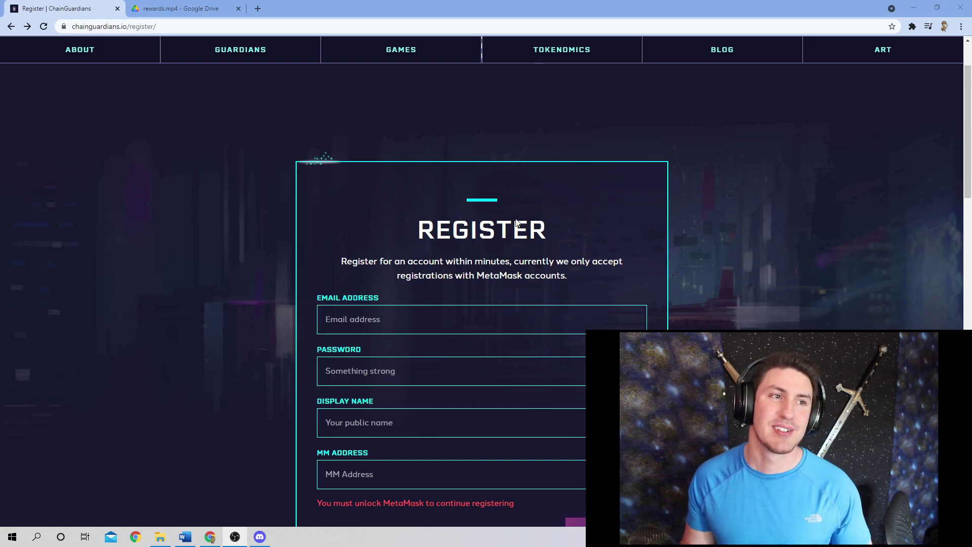
Step: Open the MetaMask Download page, start the Chrome download, and check the installed extensions list
click(27, 27)
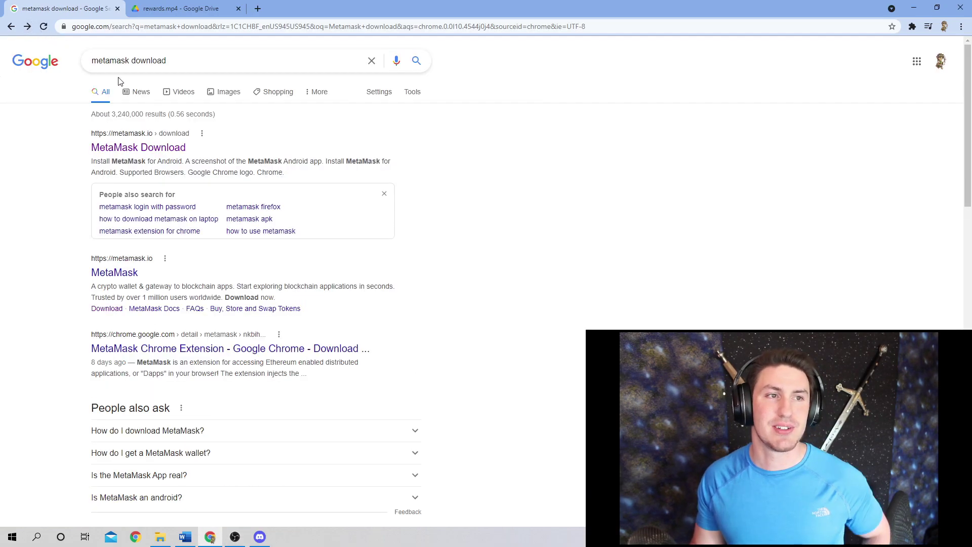
click(143, 151)
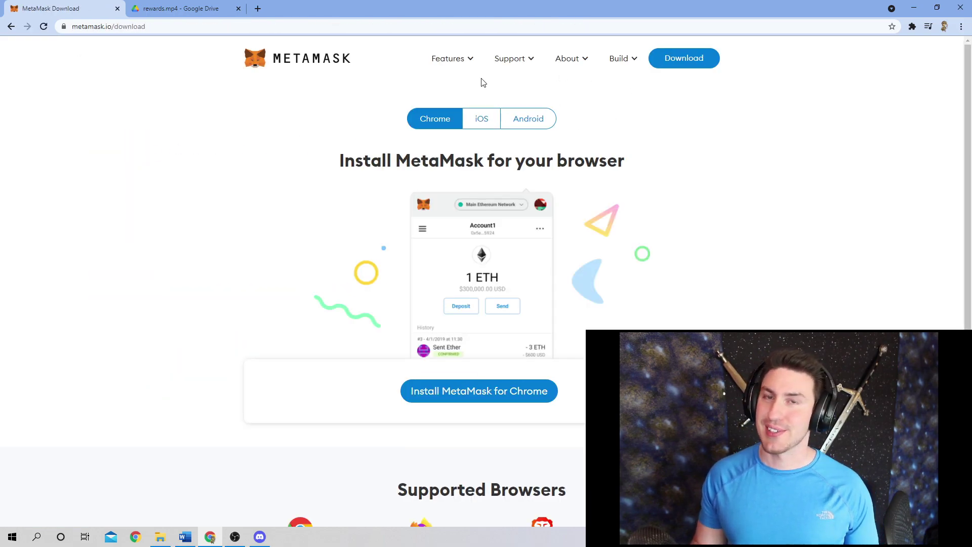
mouse_move(650, 72)
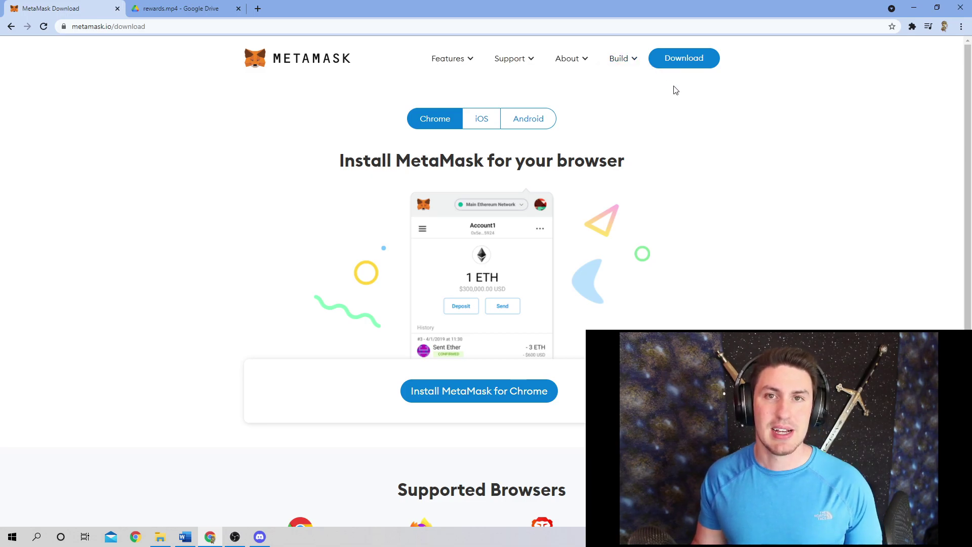
click(677, 65)
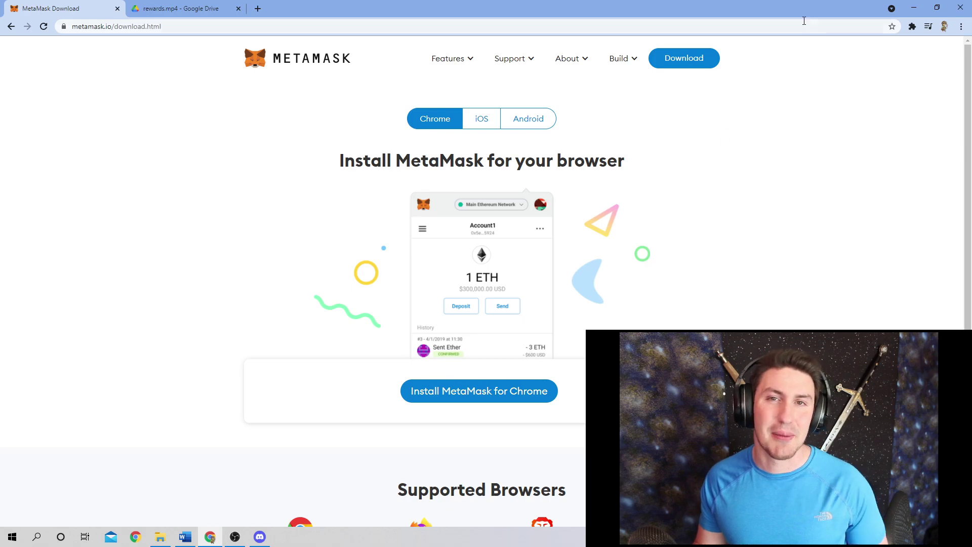
click(911, 27)
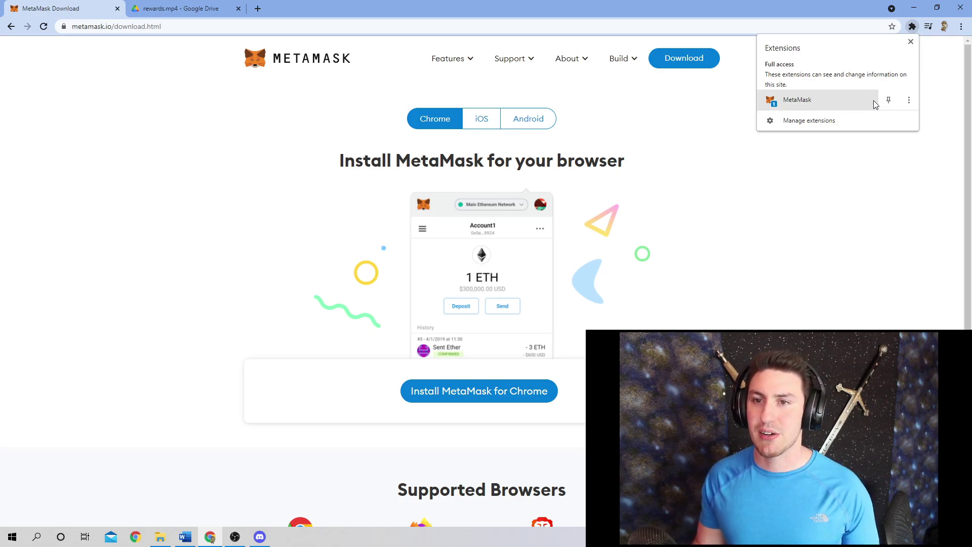
Step: Pin MetaMask, create a password-protected wallet, and finish setup to reach the chainguardians.io connection request
click(888, 99)
click(899, 50)
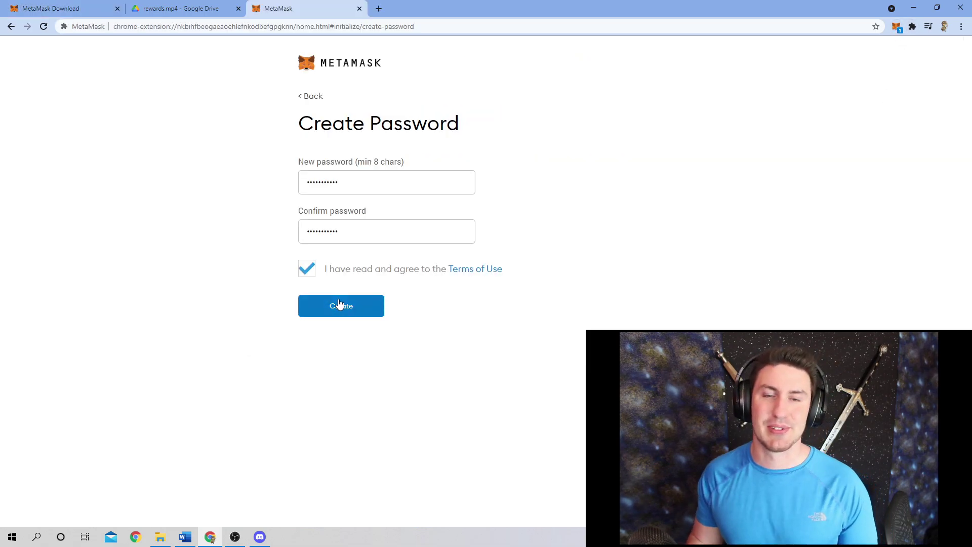
click(339, 305)
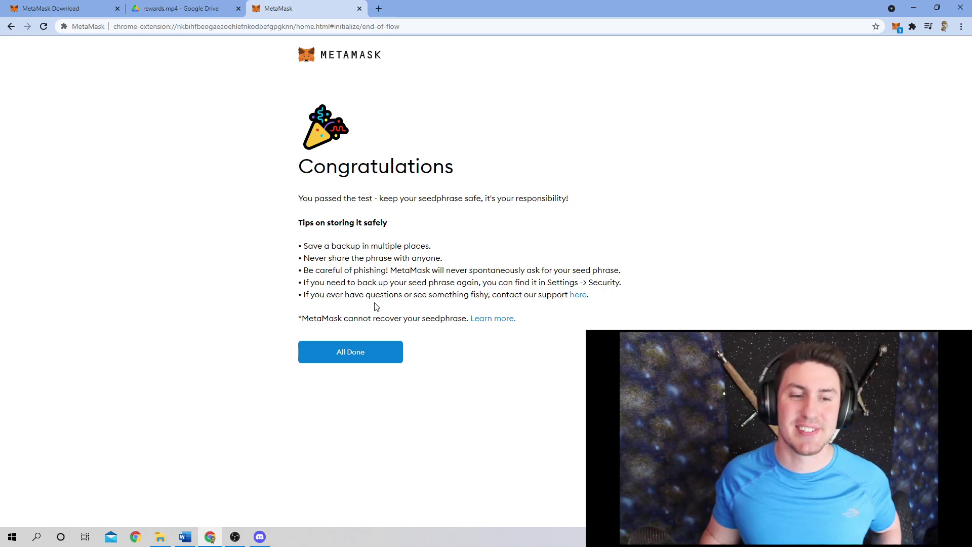
click(352, 348)
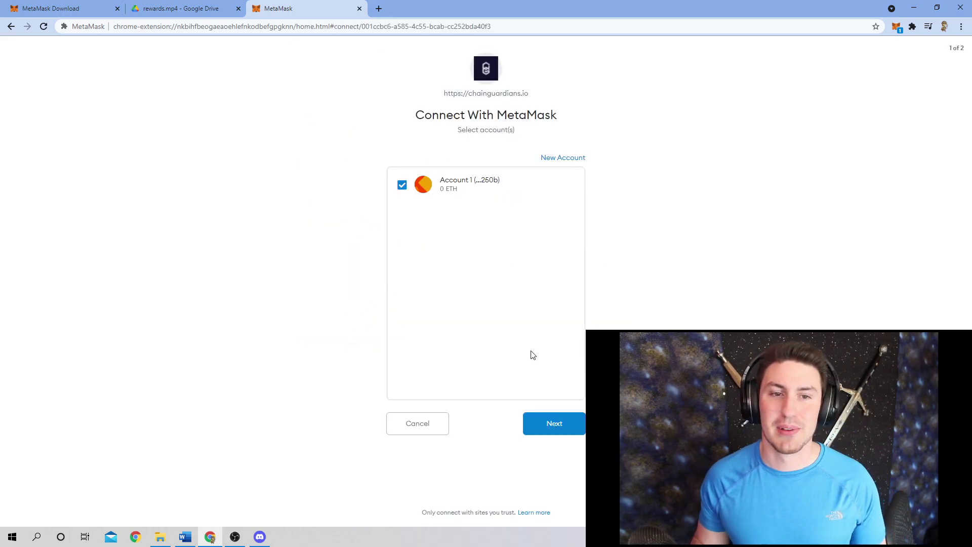
Step: Connect Account 1 to chainguardians.io through the MetaMask permissions page
click(577, 427)
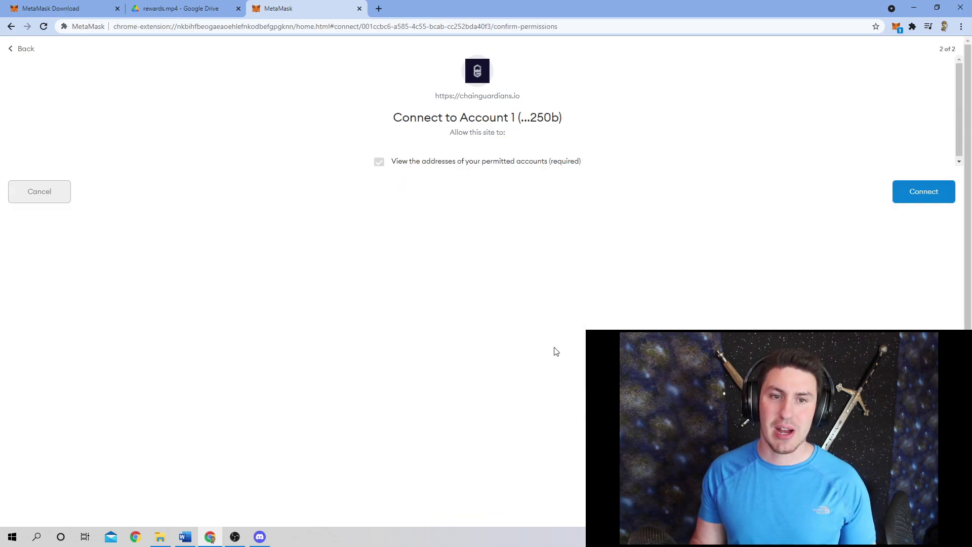
click(920, 200)
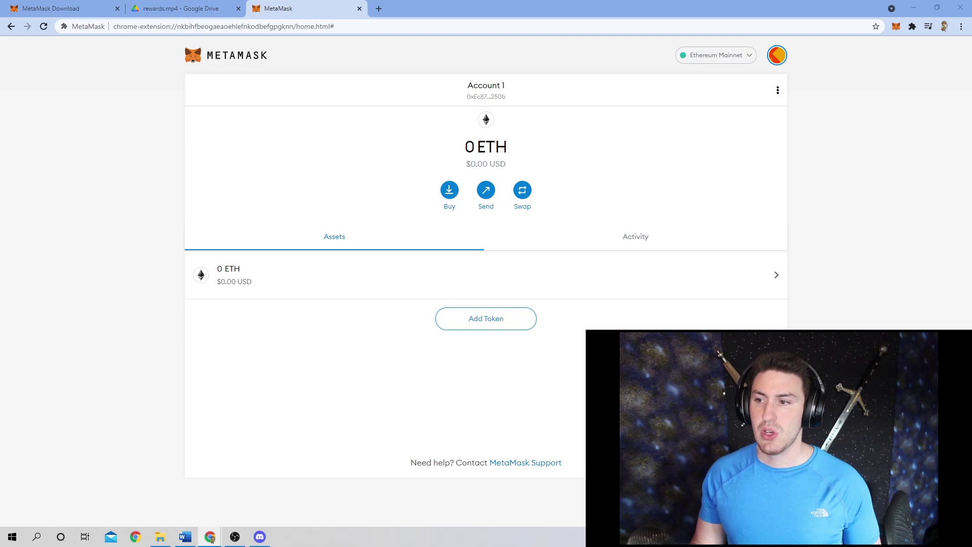
Step: Add a custom Smart Chain network with the BSC RPC URL, chain ID 56, BNB and bscscan.com
click(734, 54)
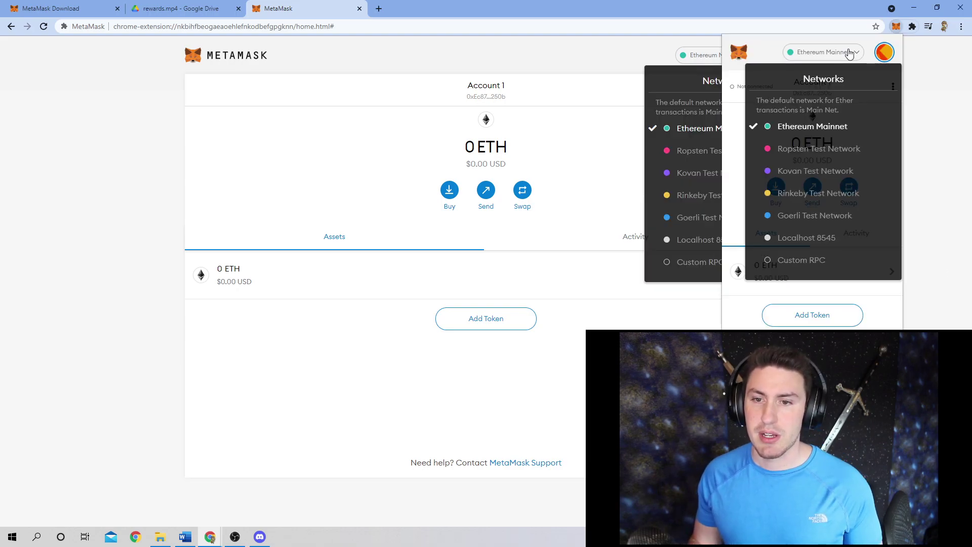
click(809, 259)
scroll(798, 199, down, 2)
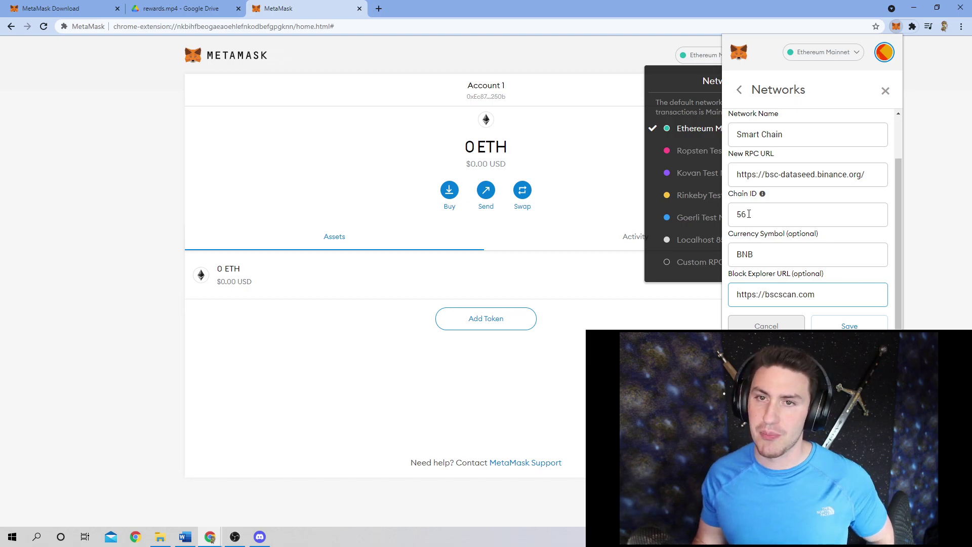
click(826, 327)
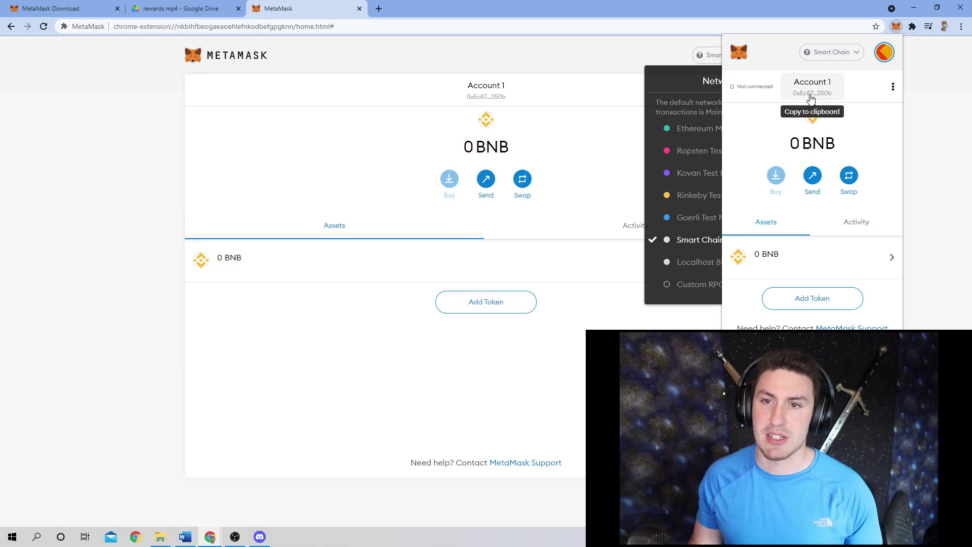
Step: Switch the wallet to Ethereum Mainnet and back to Smart Chain, then return to the MetaMask Download tab
click(833, 52)
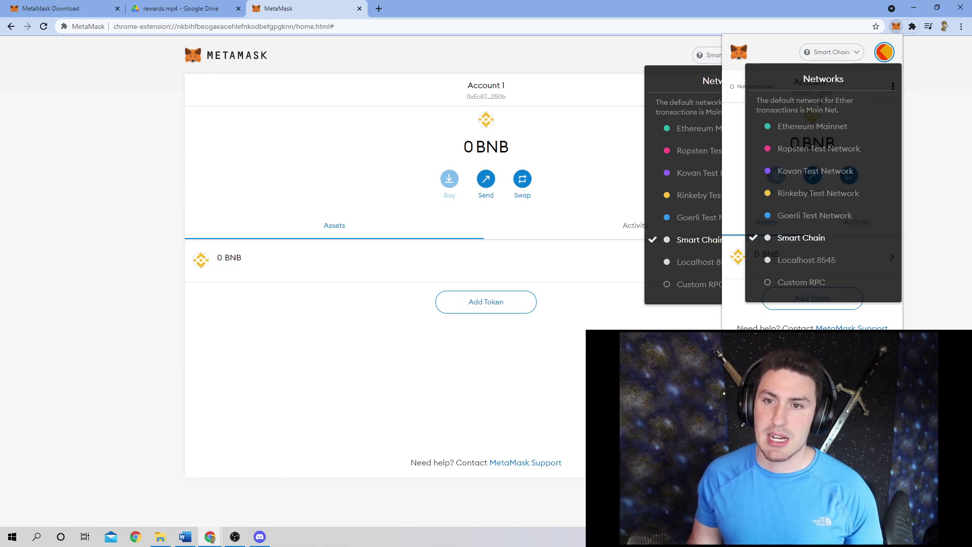
click(810, 127)
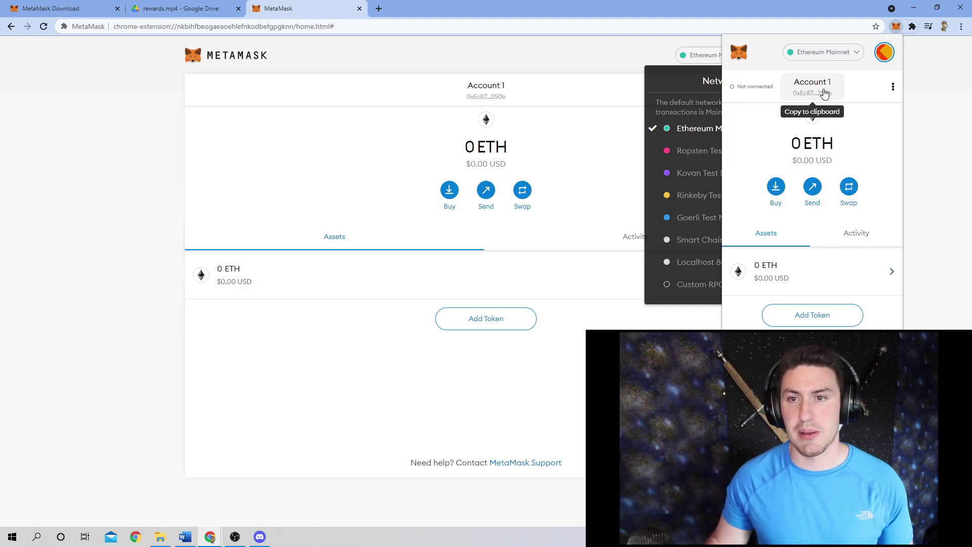
click(831, 54)
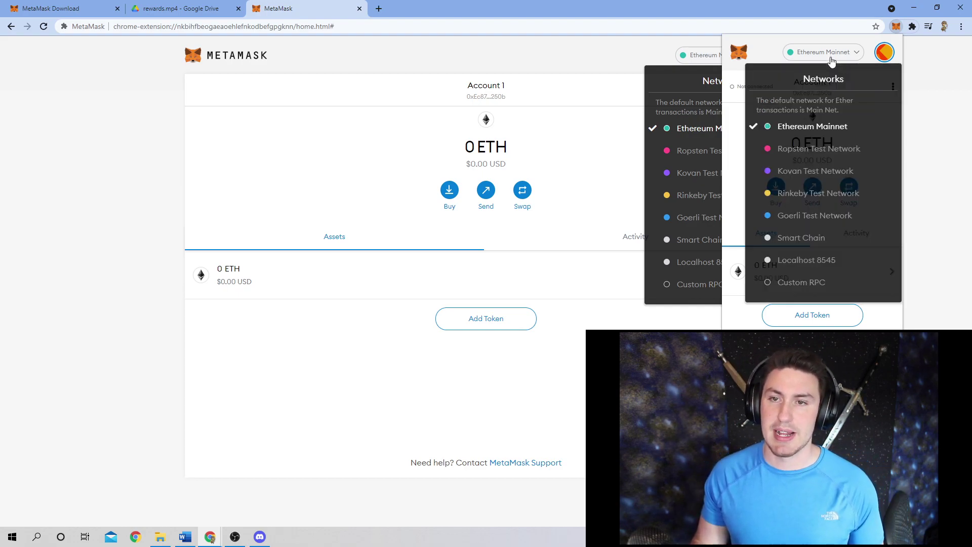
click(806, 240)
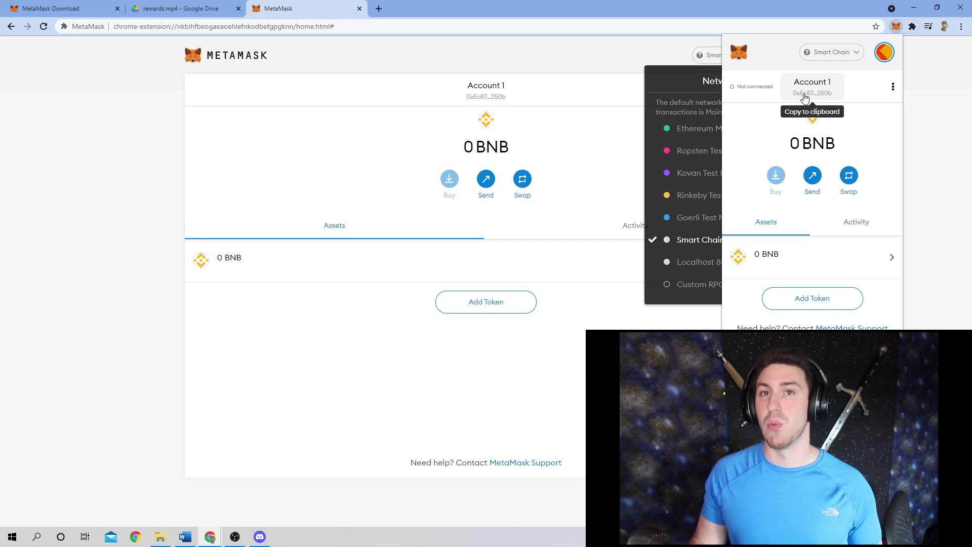
click(212, 24)
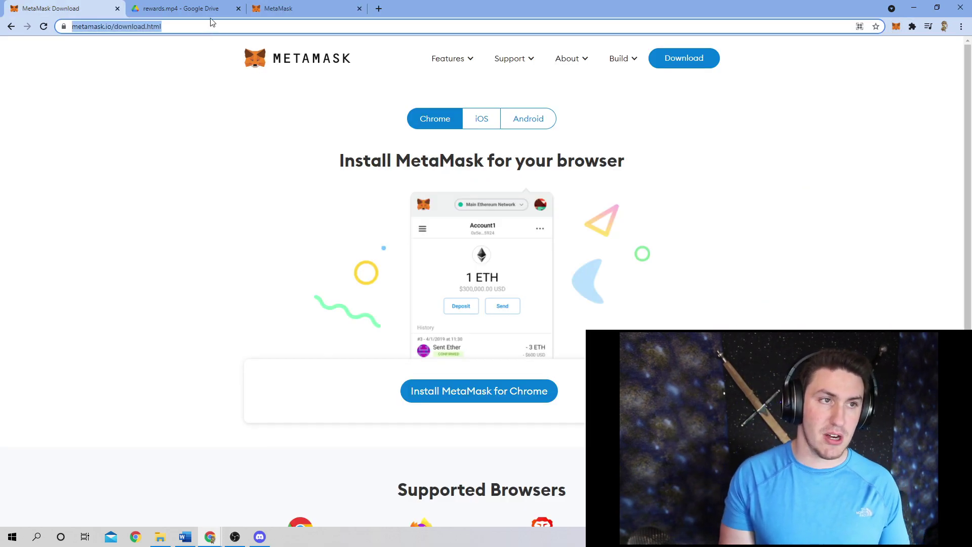
Step: Go to the chainguardians.io/register page from the address bar suggestion
text(chainguar)
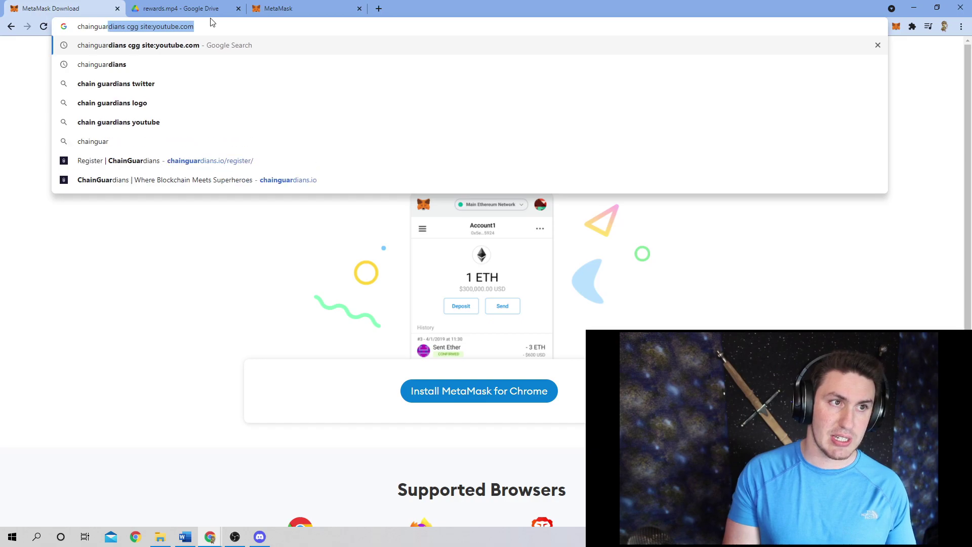
text(dians)
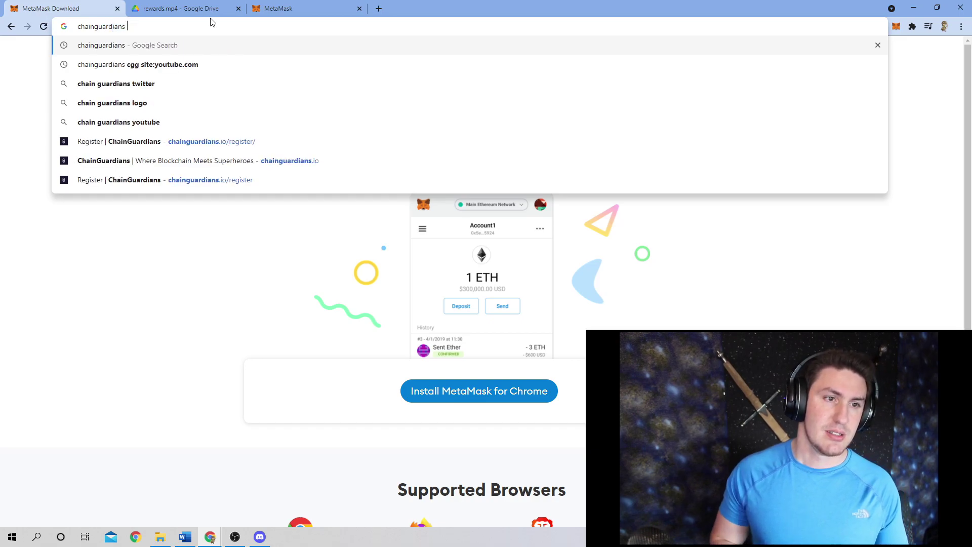
key(Down)
key(Down)
key(Down)
key(Down)
key(Down)
key(Return)
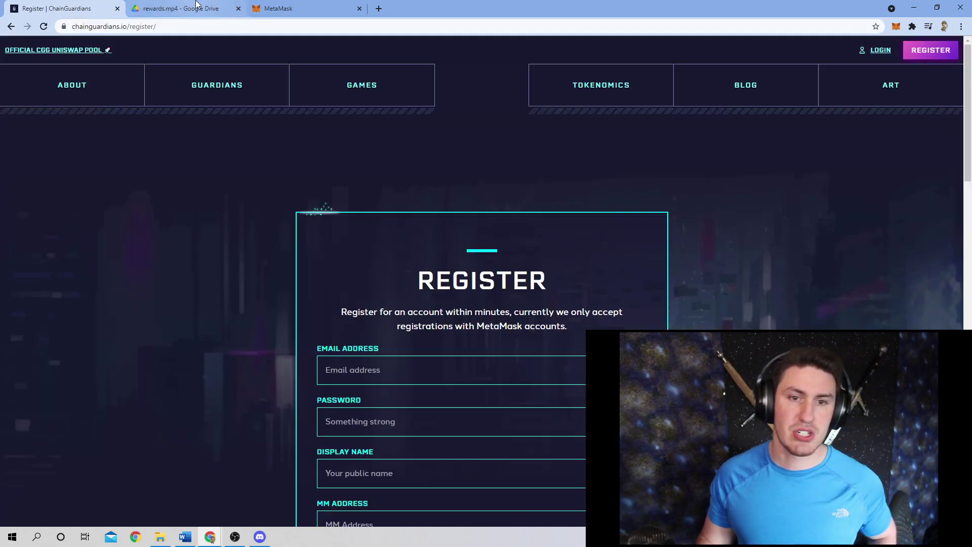
scroll(650, 246, down, 4)
scroll(416, 383, up, 2)
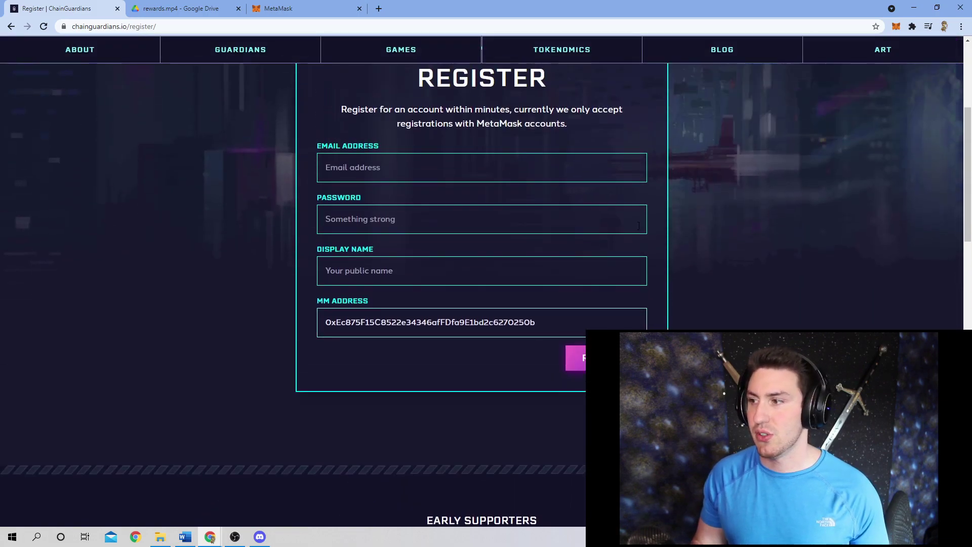
Step: Check the auto-filled MM Address against MetaMask, complete registration, and decline saving the password
drag(535, 322, 345, 321)
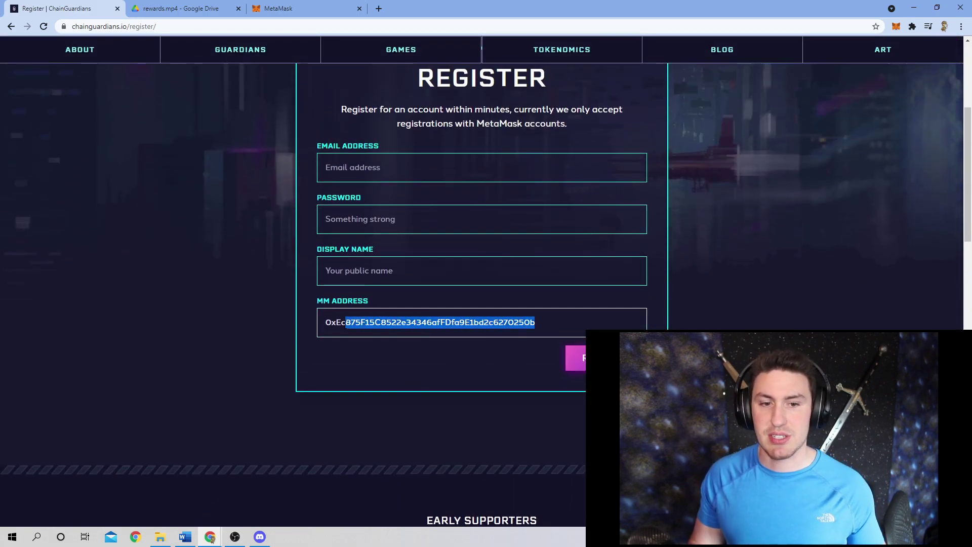
click(896, 28)
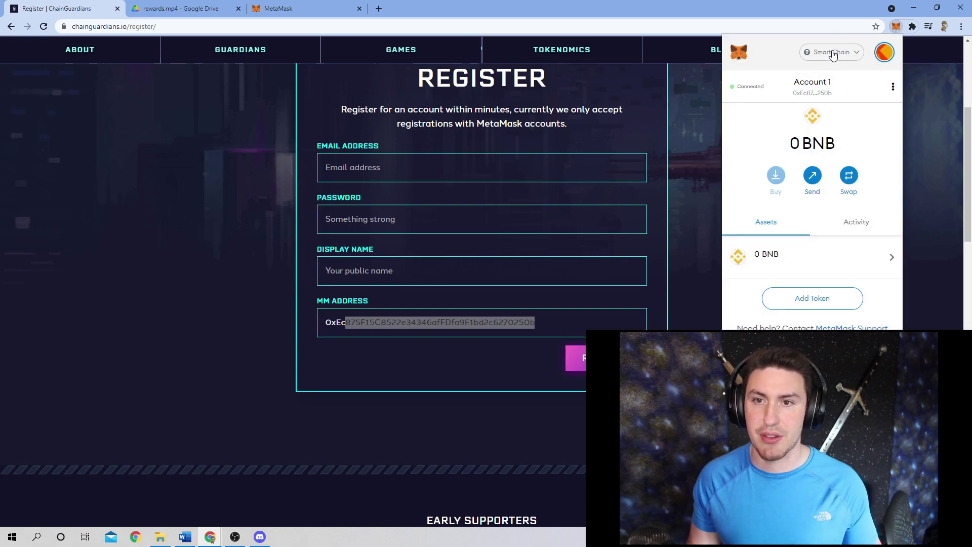
click(428, 321)
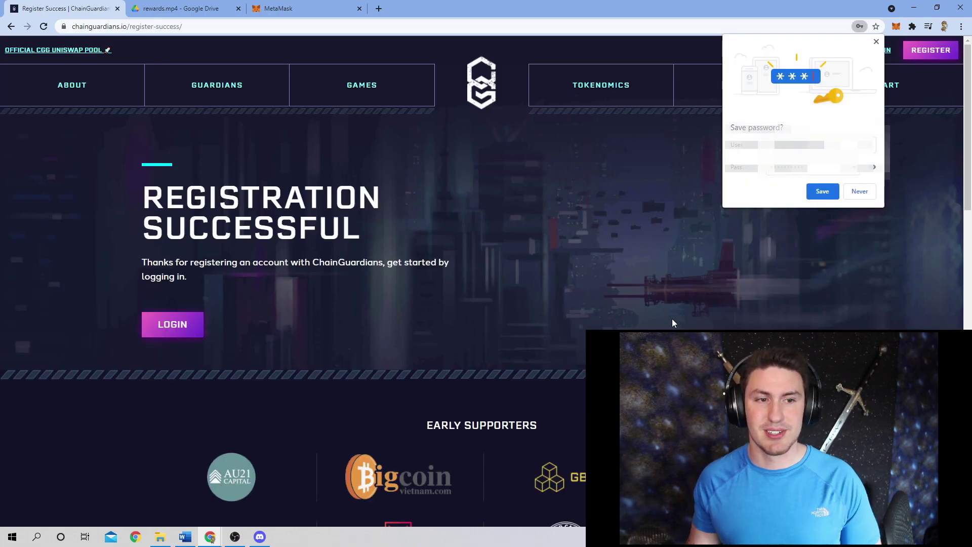
click(858, 191)
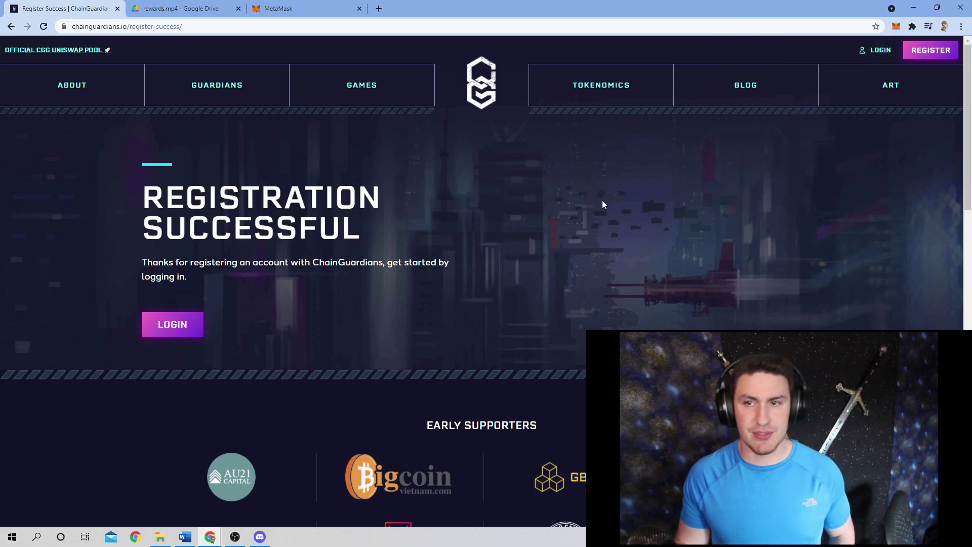